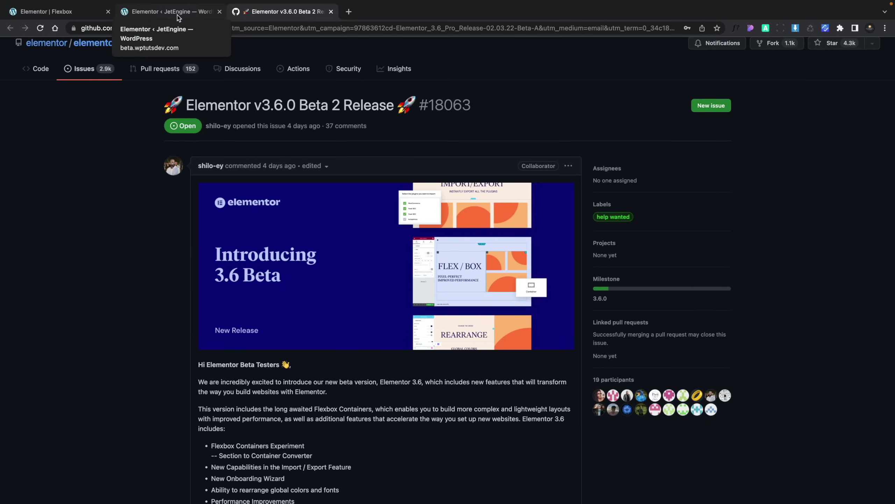
Open Edit Container for the hero container that holds the heading and text blocks
scroll(170, 347, "down", 3)
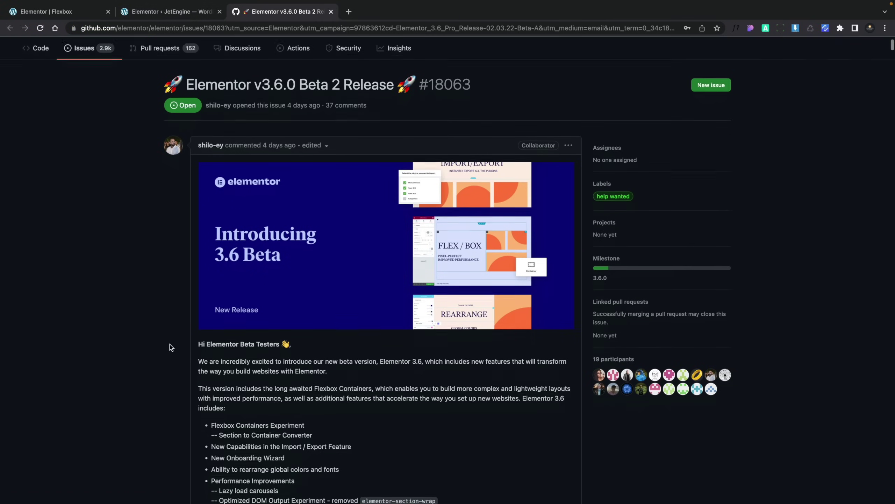
scroll(170, 347, "down", 1)
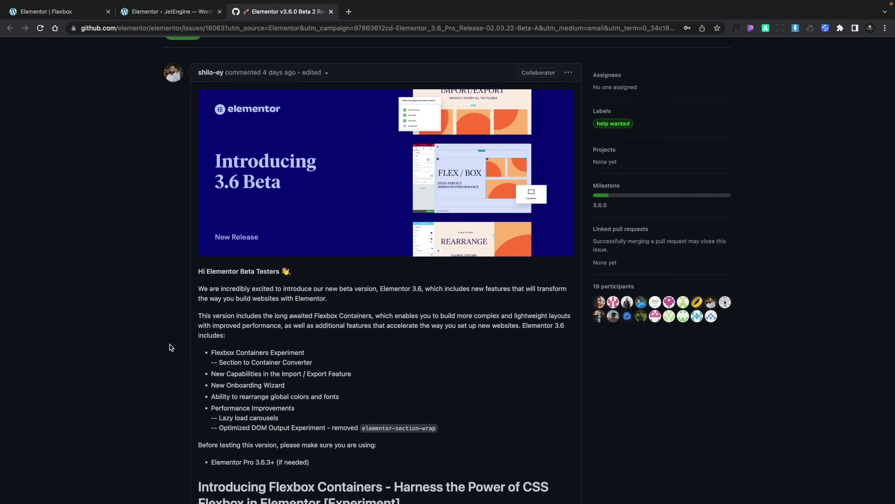
scroll(170, 345, "down", 3)
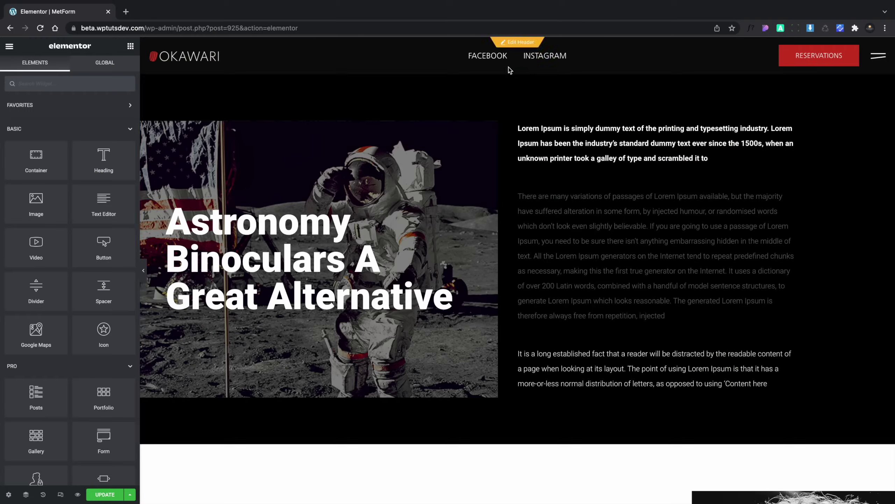
left_click(517, 69)
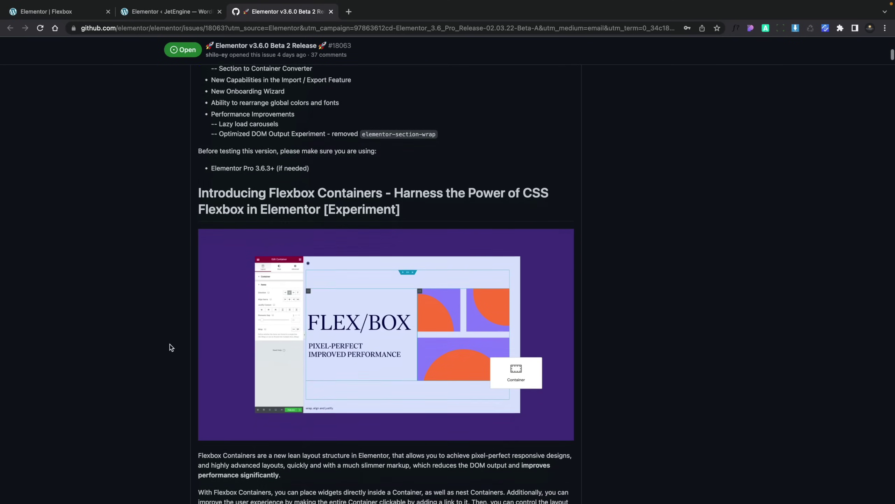
scroll(169, 345, "down", 8)
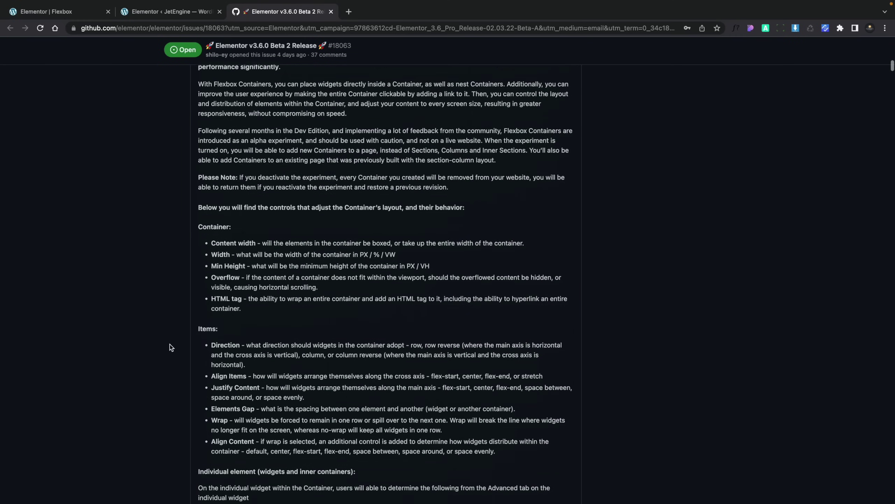
scroll(169, 347, "down", 10)
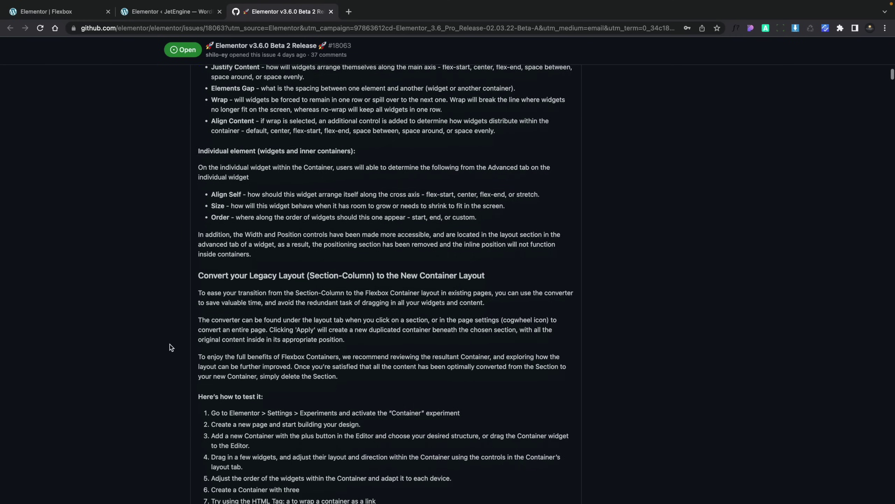
scroll(169, 344, "down", 3)
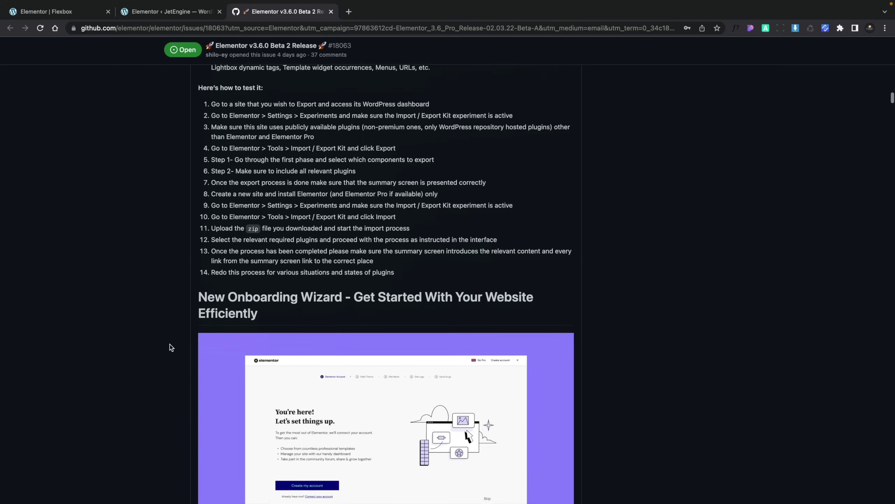
scroll(170, 344, "down", 6)
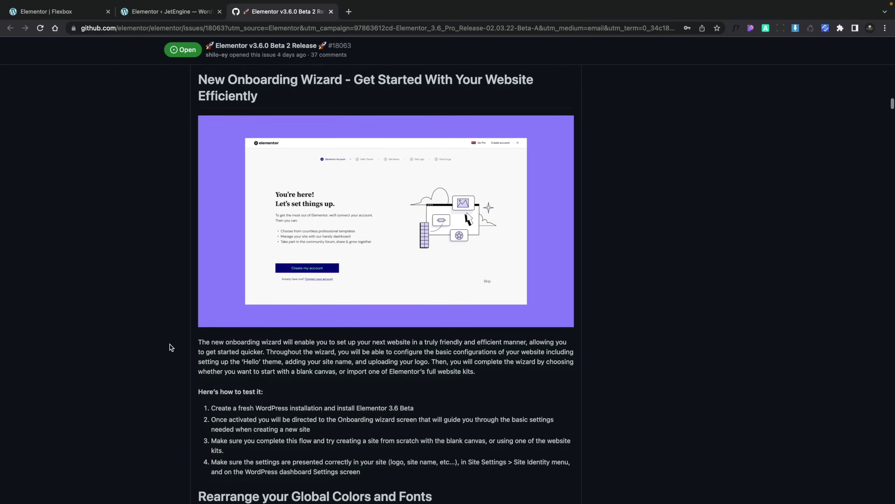
scroll(170, 345, "down", 2)
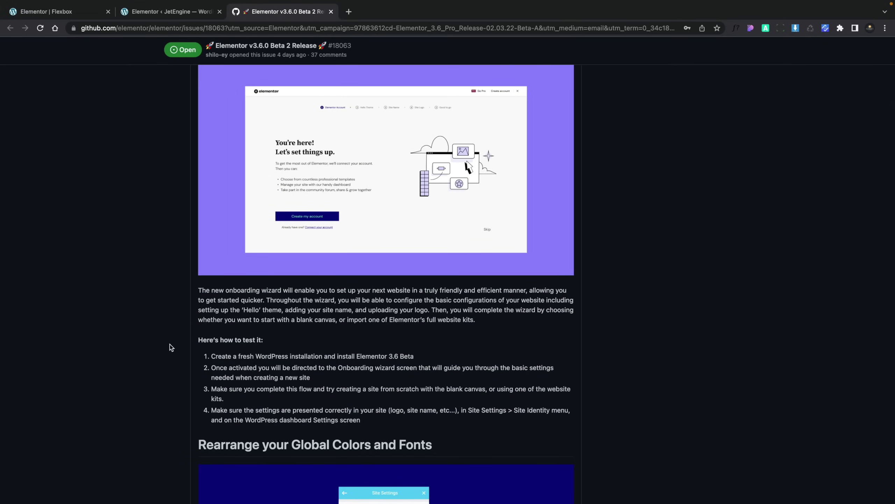
scroll(170, 344, "down", 7)
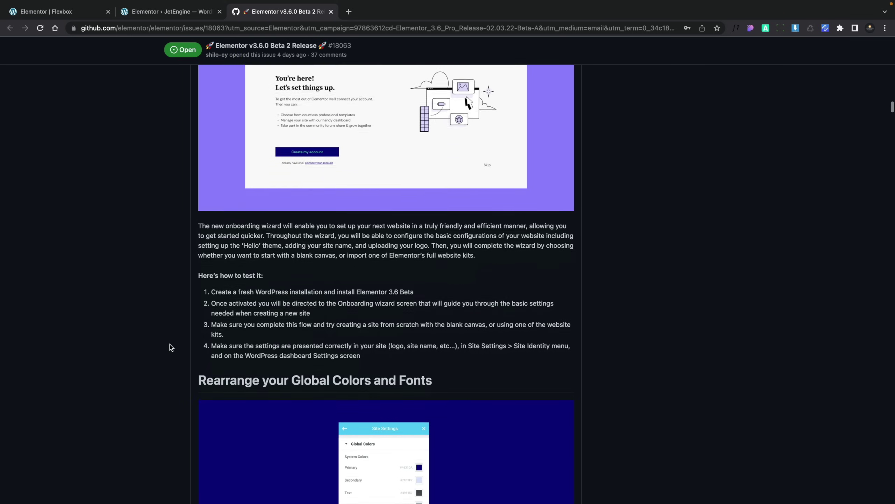
scroll(169, 347, "down", 1)
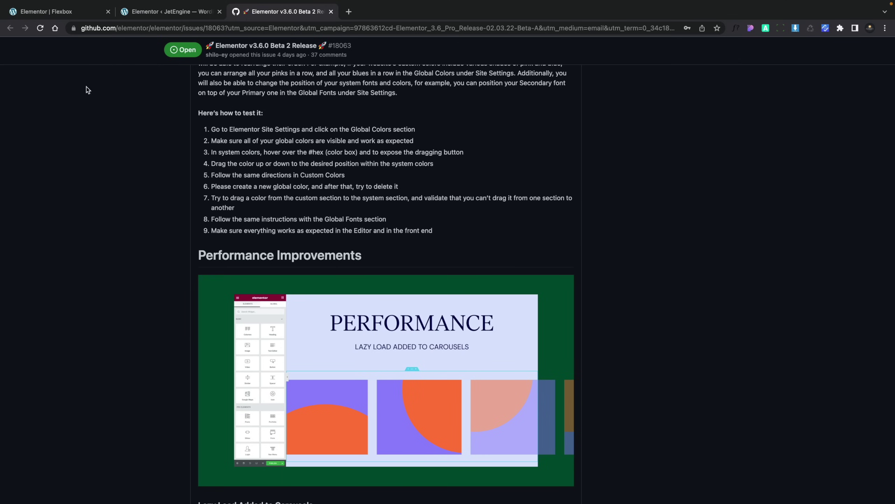
On the Flexbox page, drop a new empty Container just below the title
left_click(64, 13)
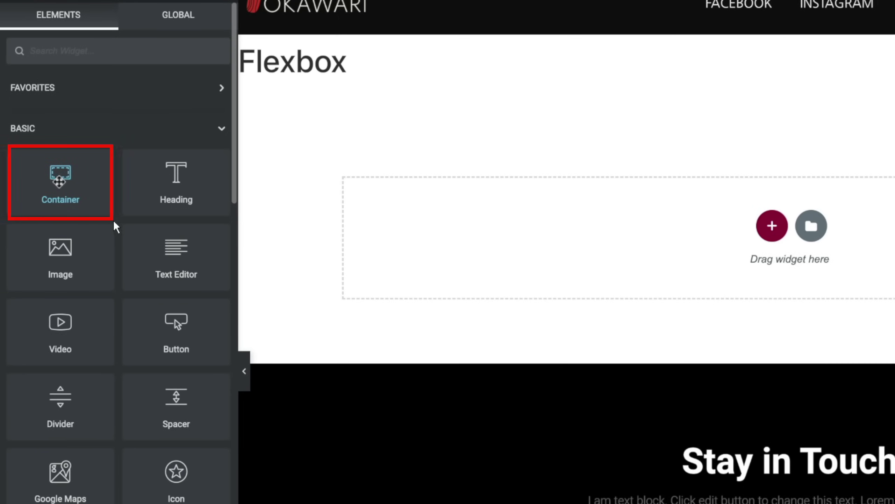
left_click_drag(62, 219, 444, 212)
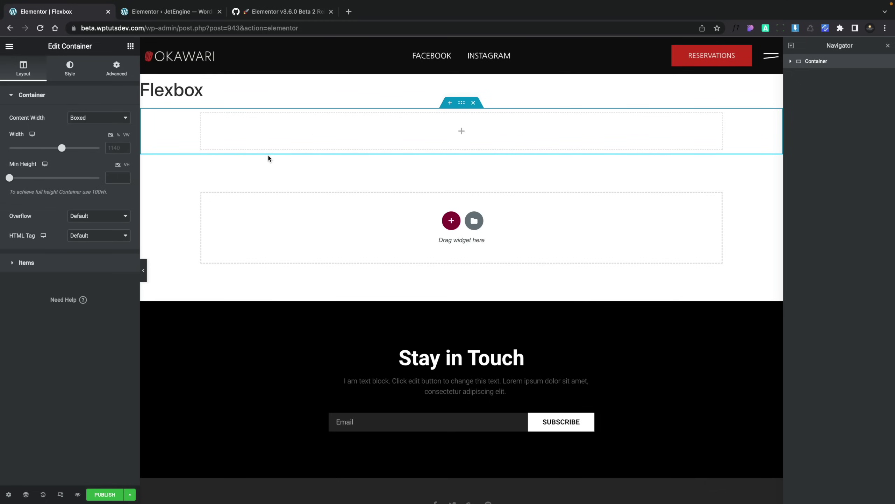
Nest two empty inner containers, stacked vertically, inside the Flexbox page's outer container
left_click(357, 132)
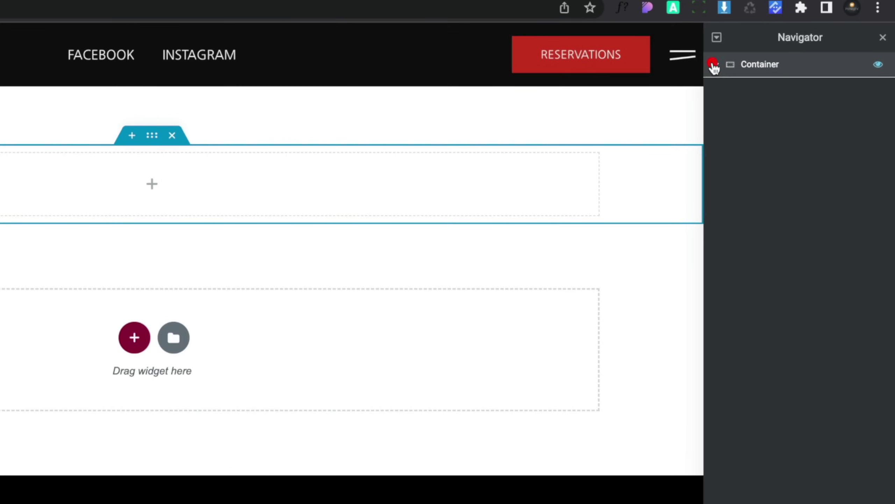
left_click(714, 65)
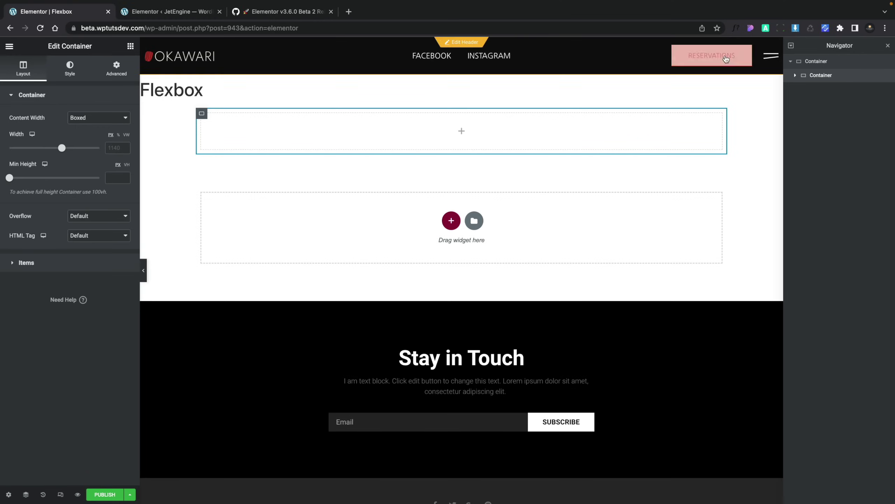
left_click(816, 61)
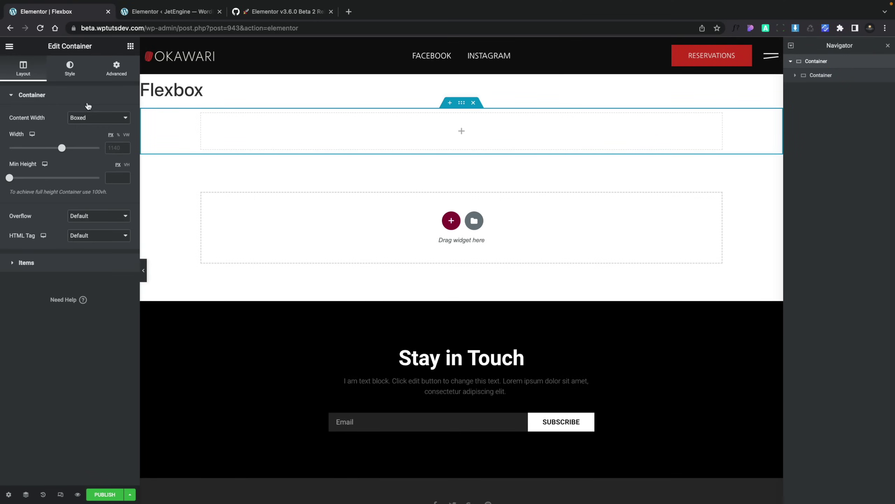
left_click(128, 47)
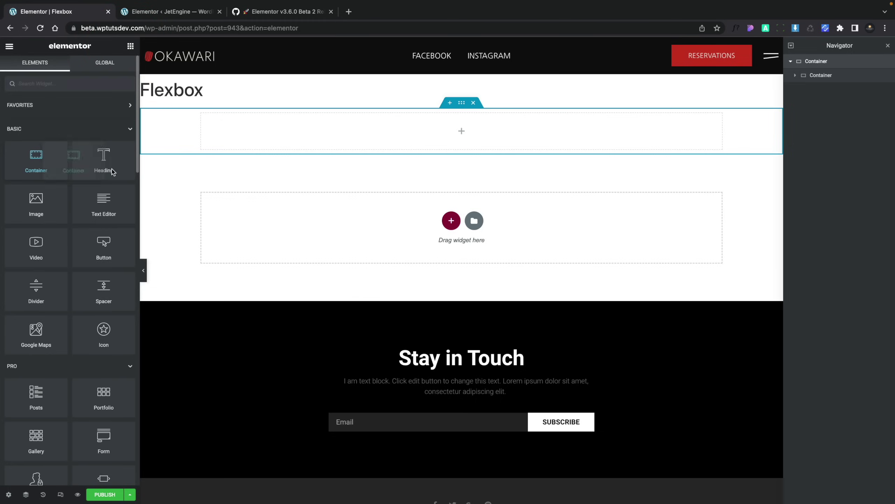
left_click_drag(112, 169, 287, 142)
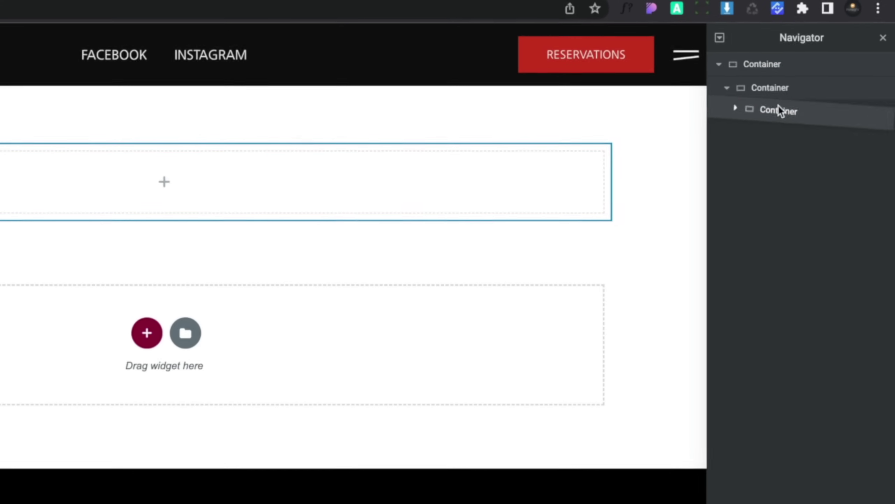
left_click(778, 110)
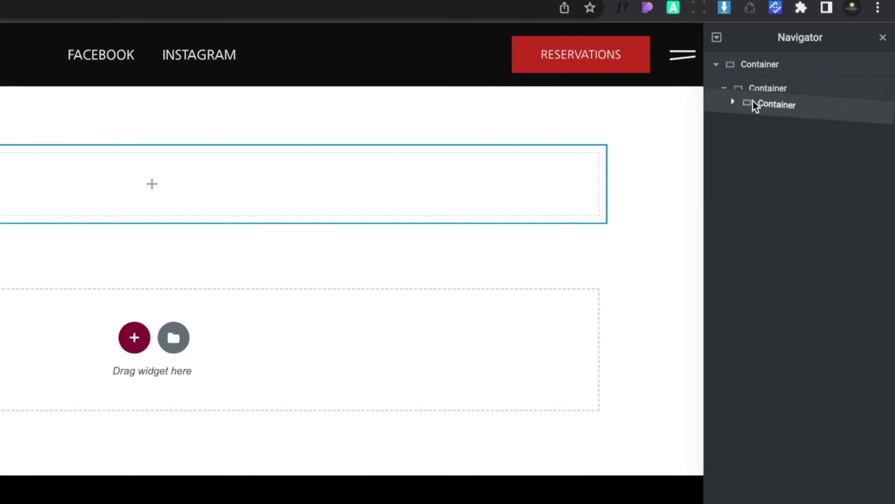
left_click_drag(753, 100, 744, 90)
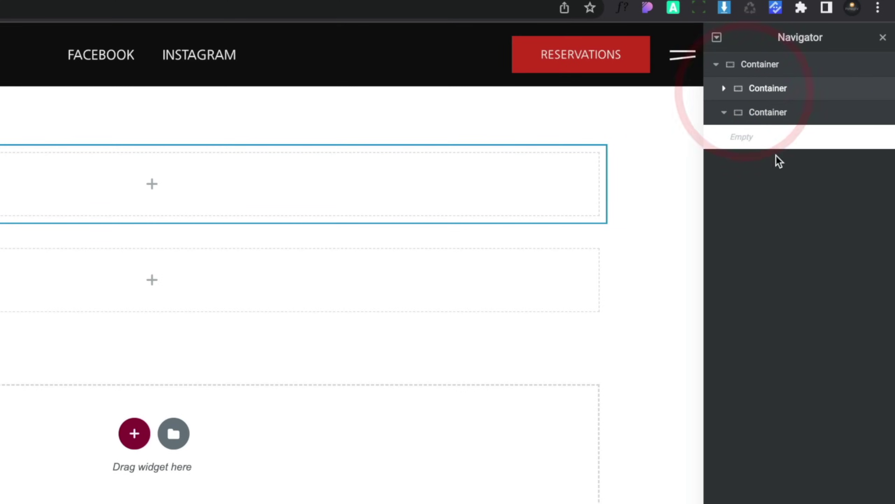
left_click(721, 112)
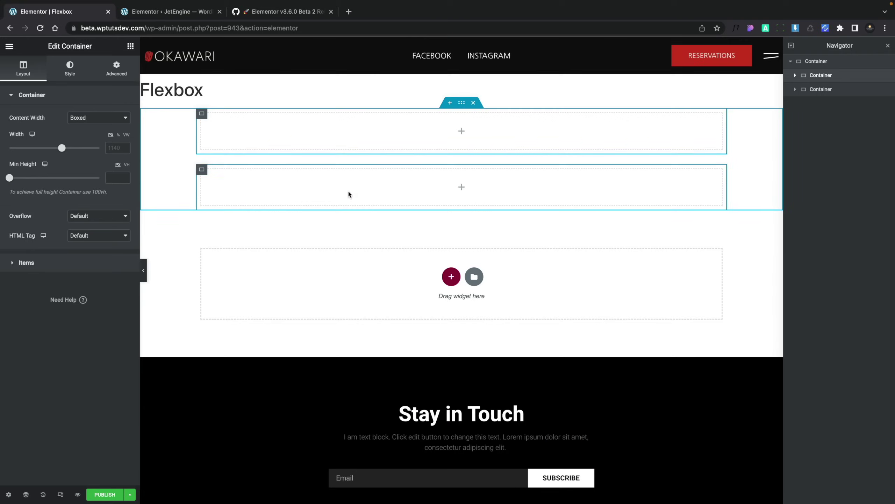
Select the outer container and set its Items direction to Row
left_click(823, 61)
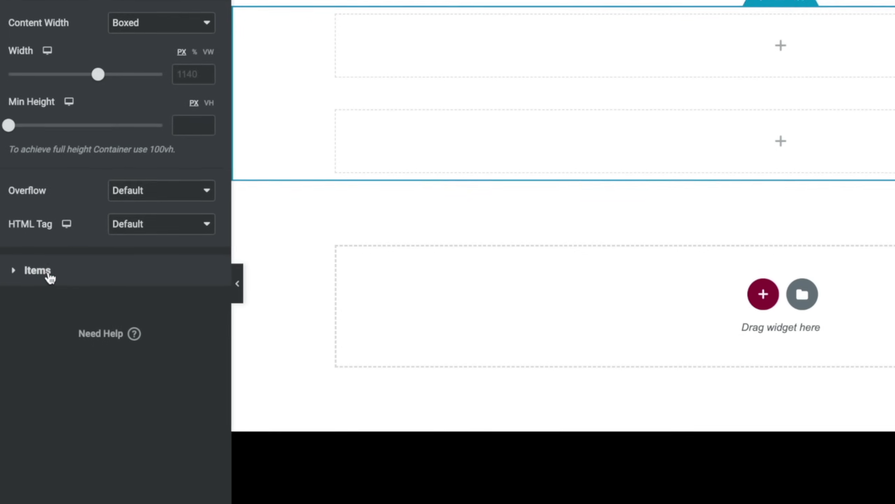
left_click(32, 263)
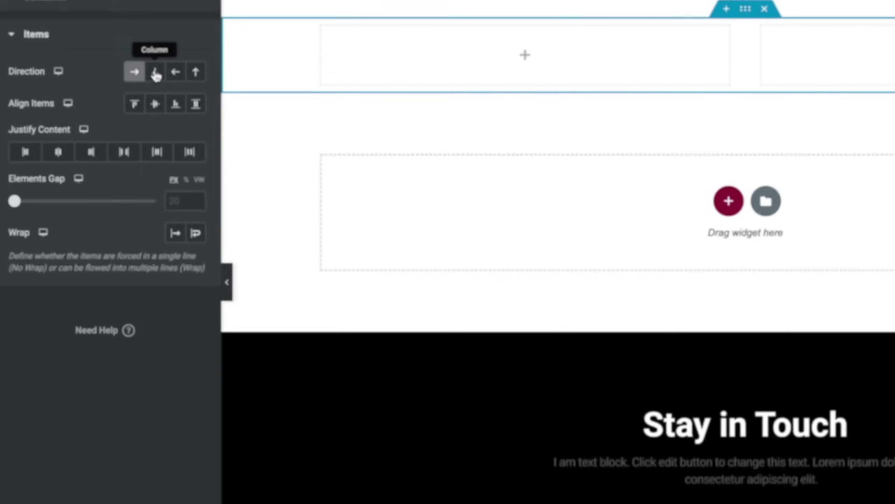
Switch the outer container's direction to Column, then back to Row
left_click(99, 141)
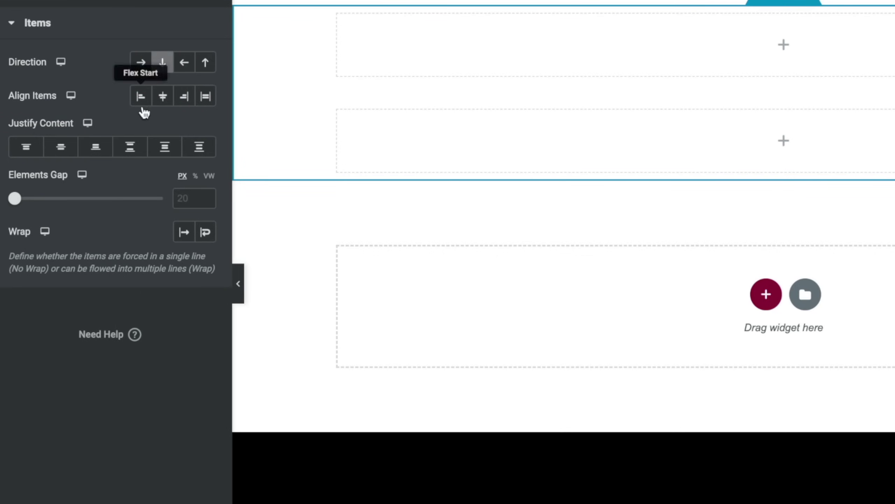
left_click(141, 63)
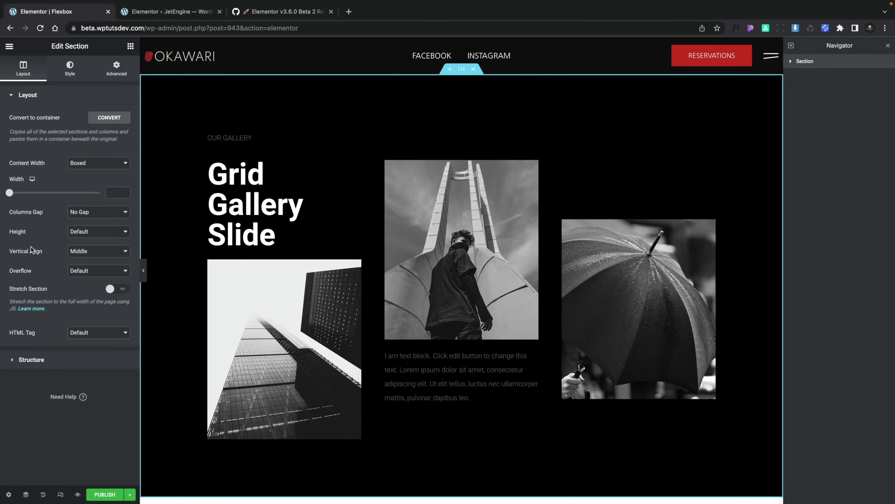
Convert the Grid Gallery Slide section to containers and select the converted outer container
left_click(34, 359)
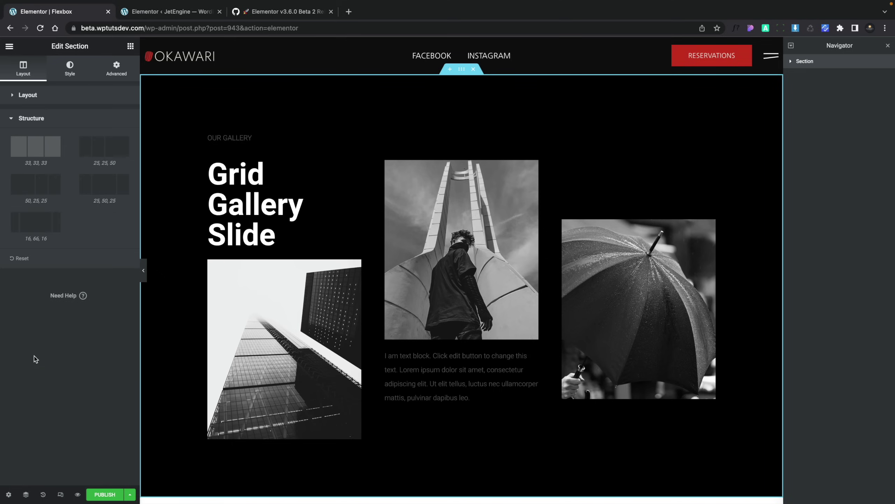
left_click(23, 99)
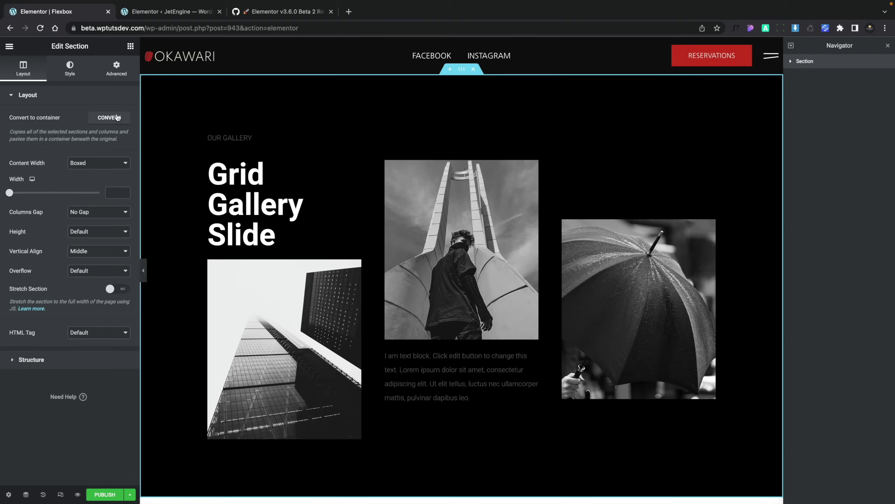
left_click(110, 118)
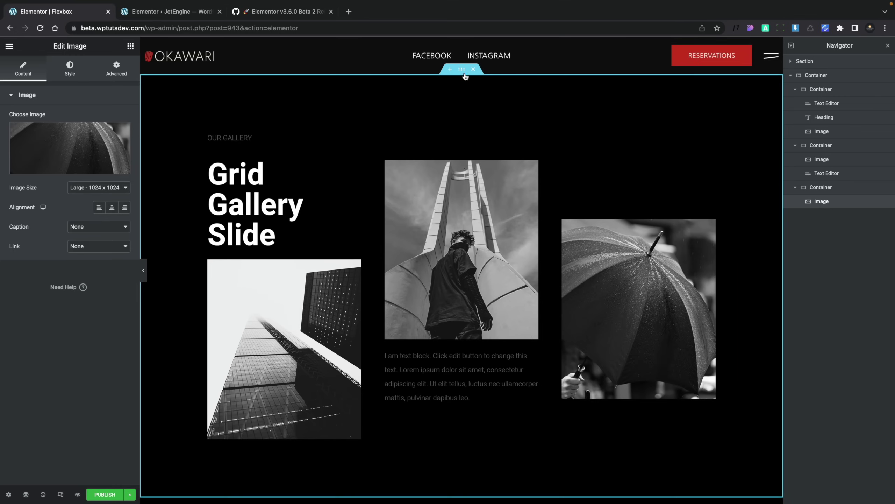
left_click(463, 73)
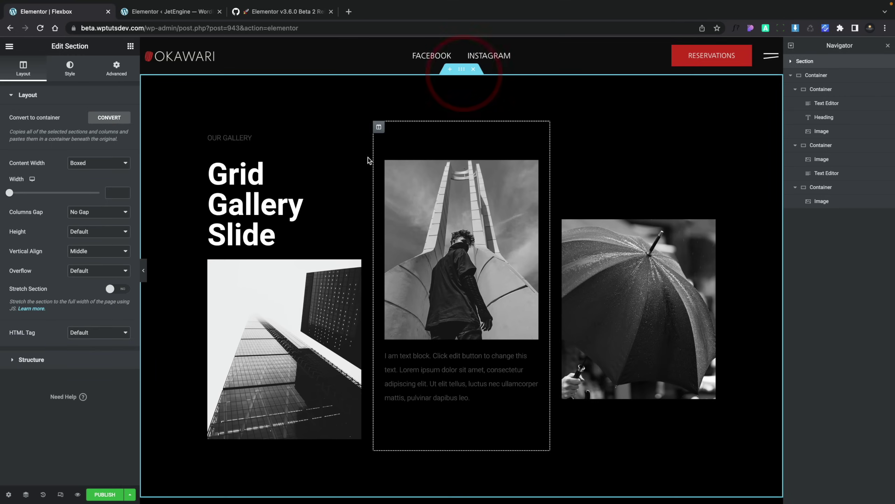
left_click(834, 75)
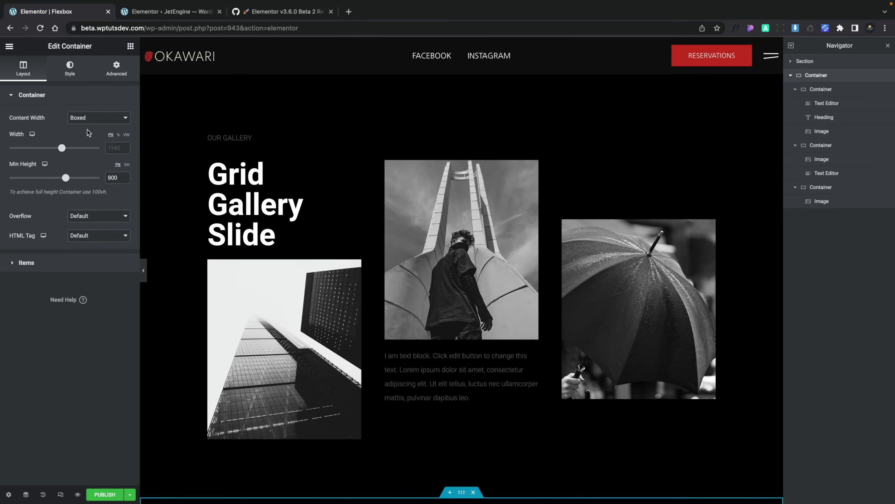
Review the converted container's Items layout options, then go to Site Settings
left_click(27, 262)
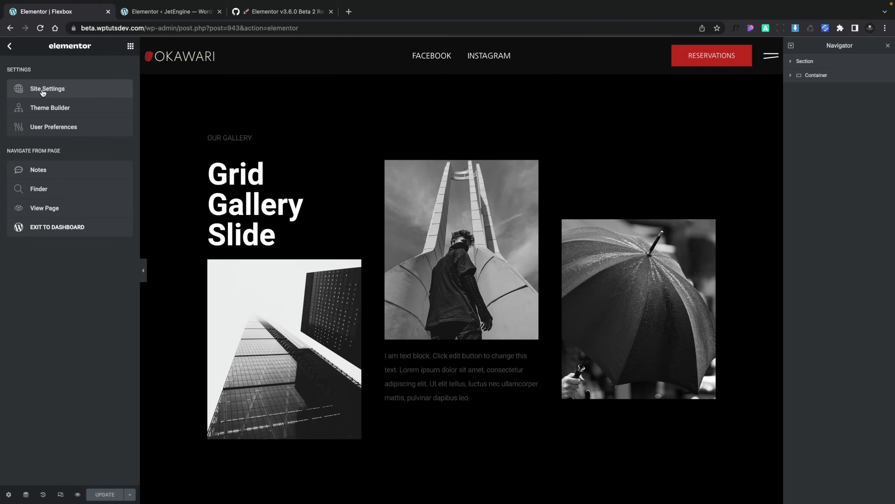
left_click(42, 90)
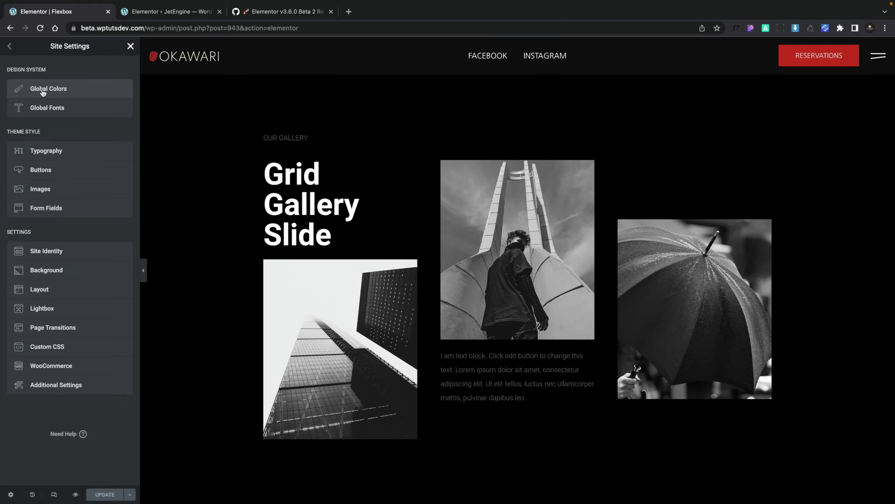
In Global Colors, drag Primary lower and Secondary to the top of the system colours
left_click(56, 90)
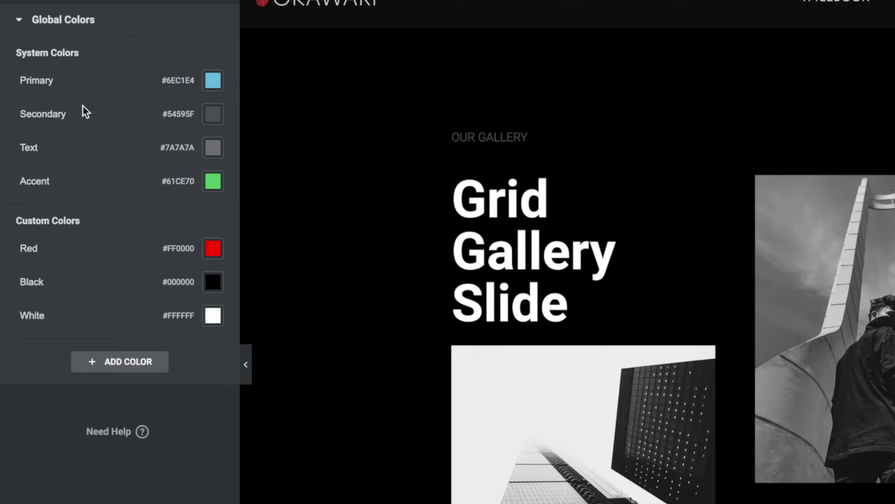
mouse_move(154, 76)
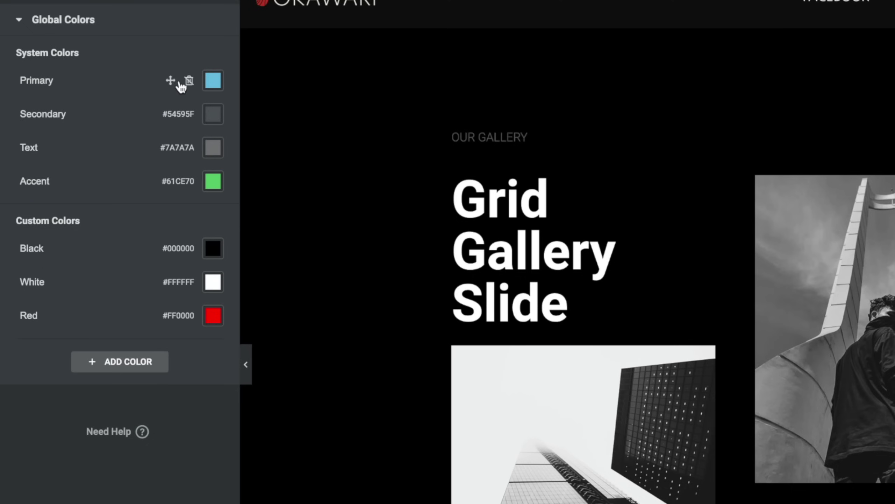
left_click_drag(173, 83, 172, 111)
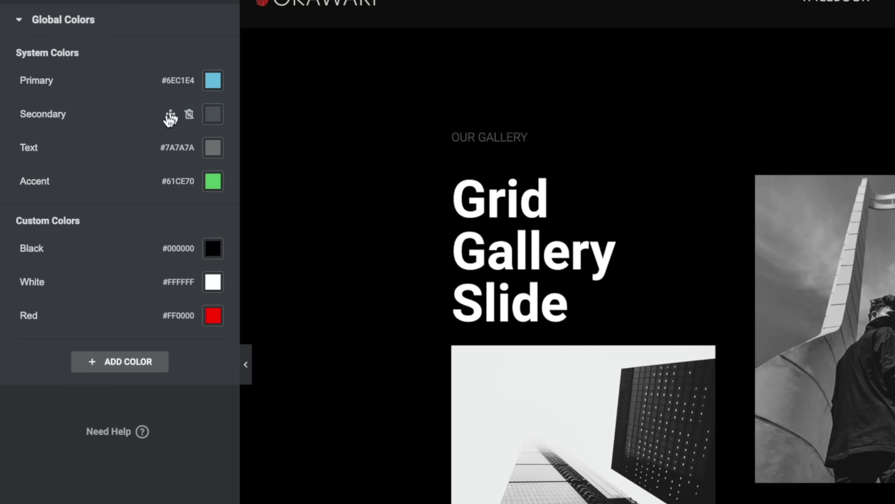
left_click_drag(170, 115, 165, 79)
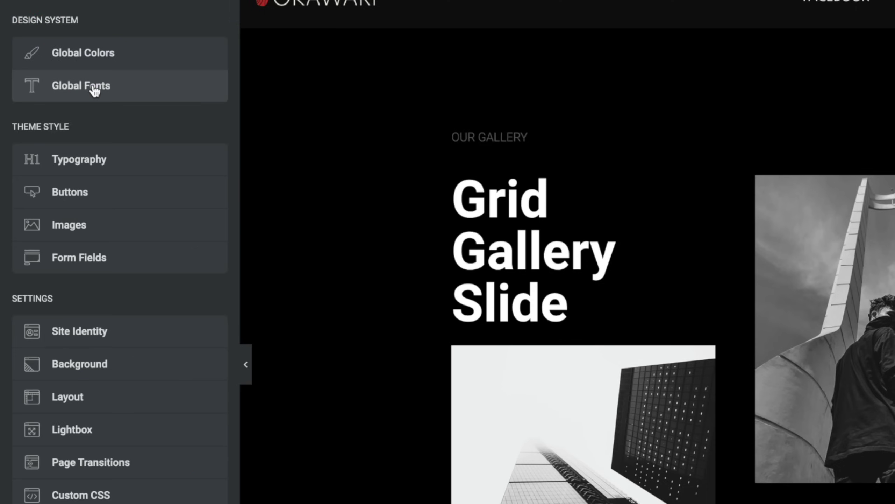
left_click(39, 88)
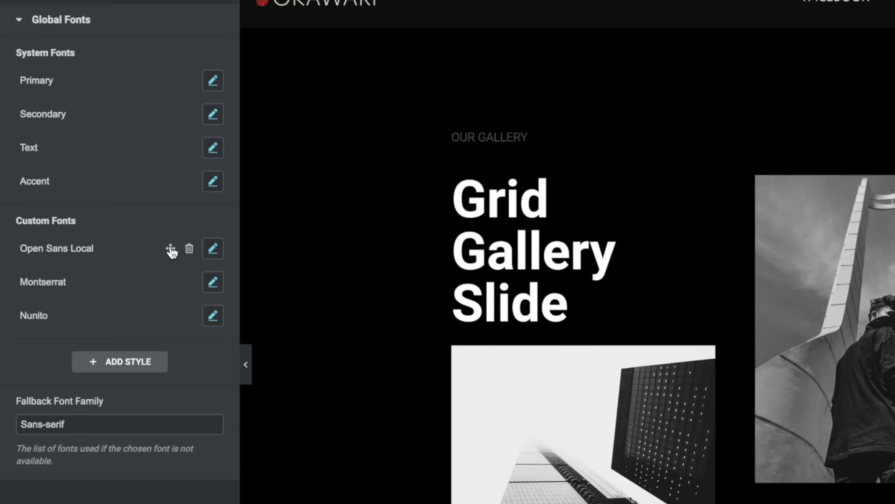
Drag Open Sans Local below Montserrat in the custom Global Fonts
left_click_drag(171, 251, 171, 290)
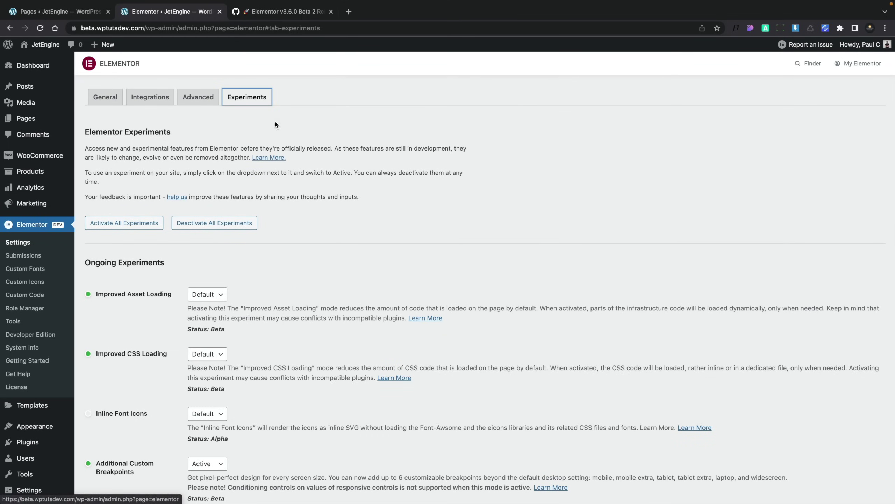
Set the Import Export Template Kit experiment to Active
scroll(362, 255, "down", 6)
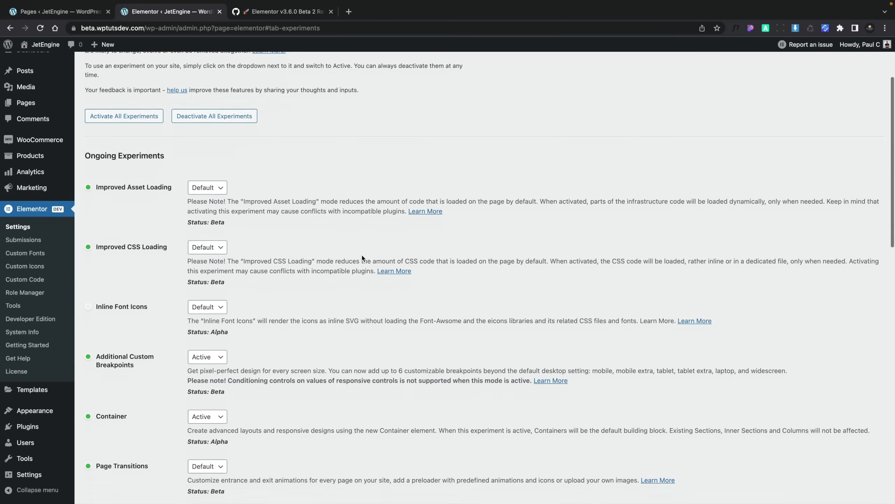
scroll(361, 257, "down", 2)
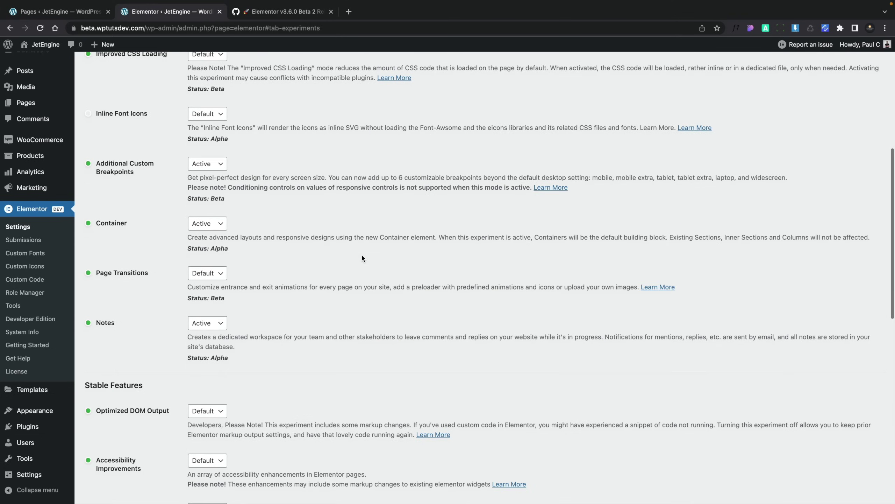
scroll(362, 258, "down", 8)
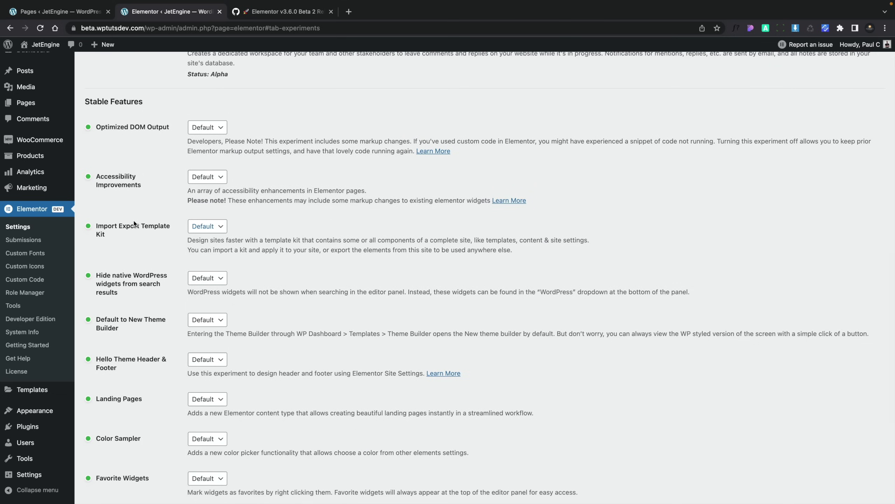
left_click(214, 227)
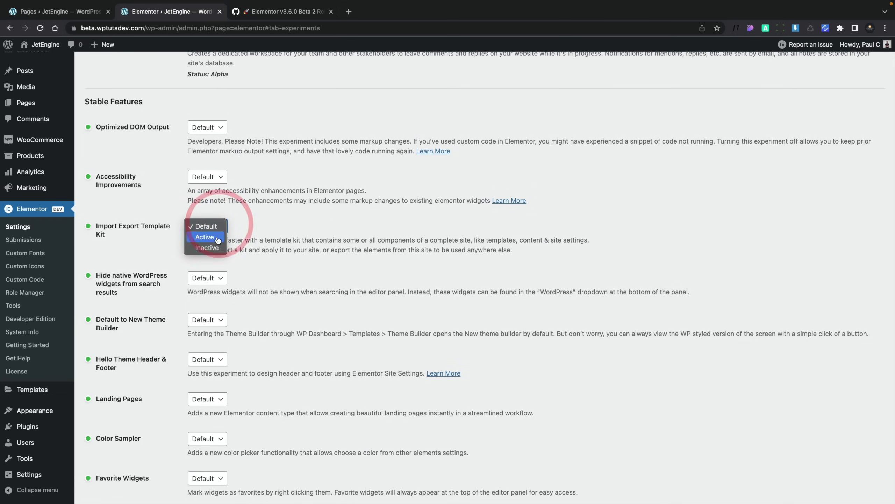
left_click(217, 238)
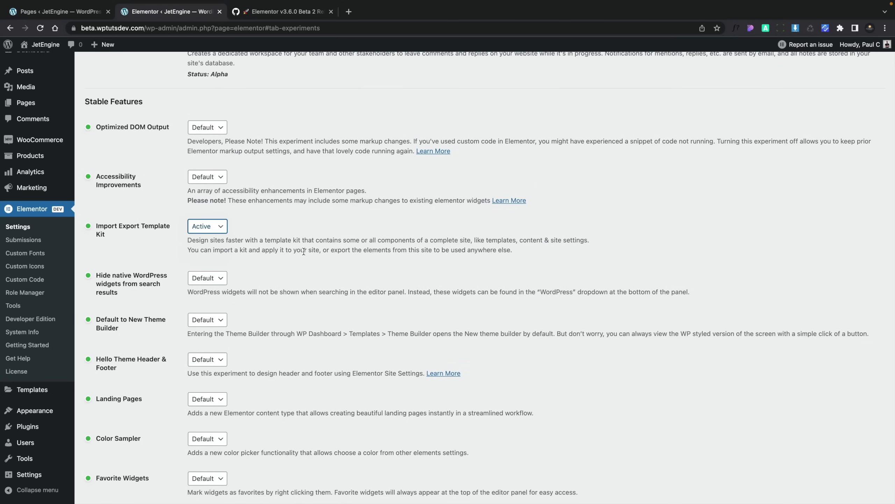
scroll(304, 251, "down", 6)
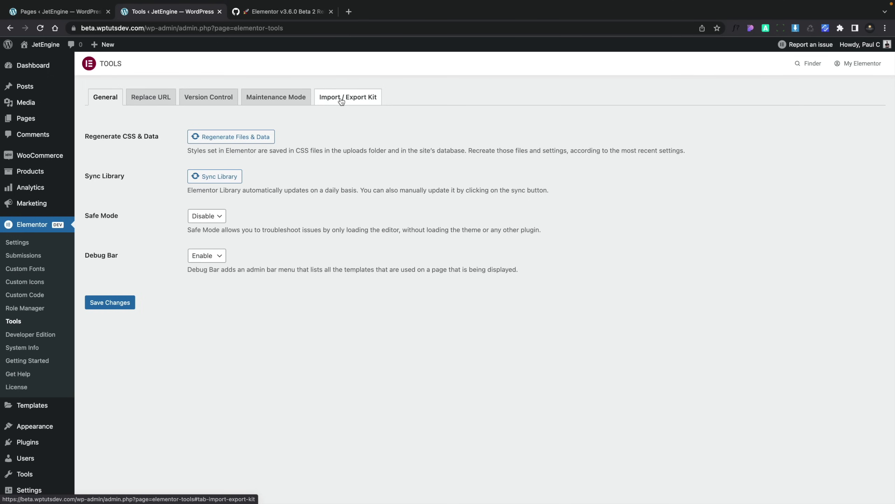
Show the Import / Export Kit options, consult the Export Kit help article, and start a kit export
left_click(341, 101)
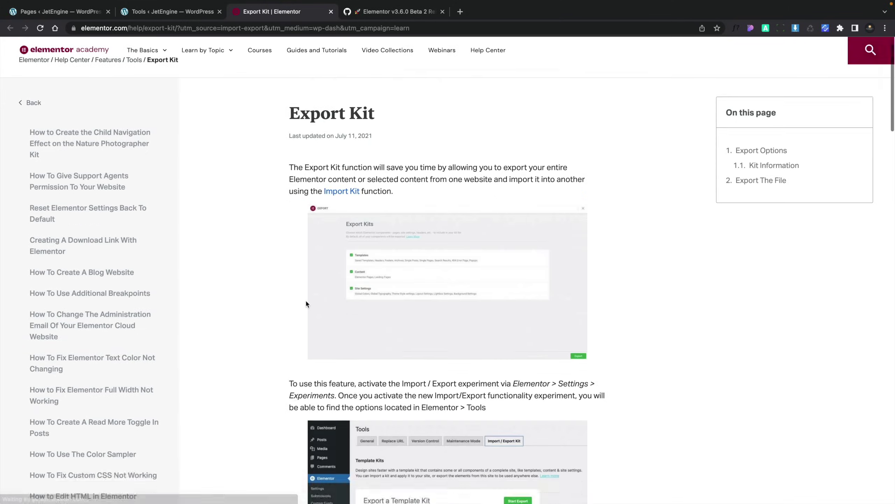
scroll(306, 304, "down", 6)
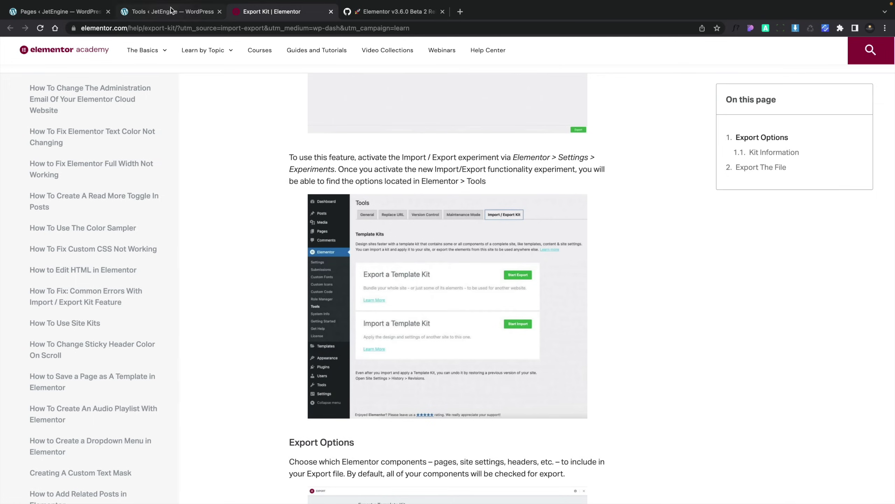
left_click(171, 11)
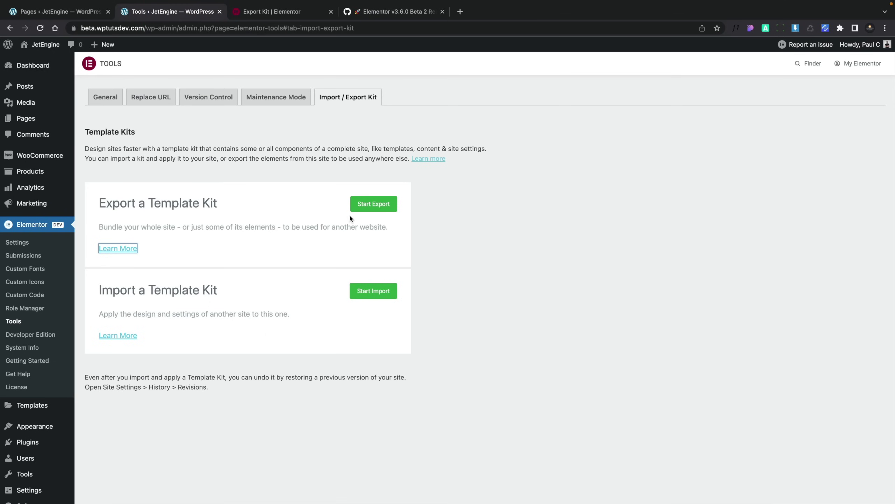
left_click(366, 206)
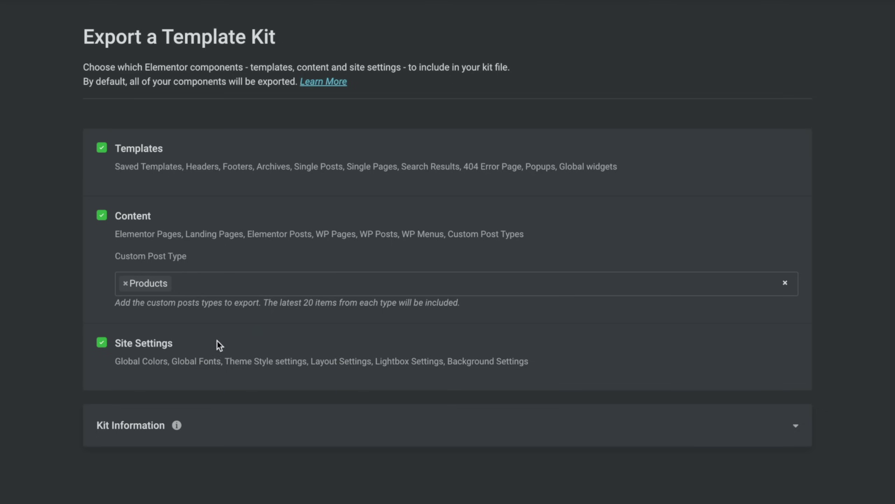
Review the kit information and Products custom post type, then continue to the plugin requirements
left_click(795, 425)
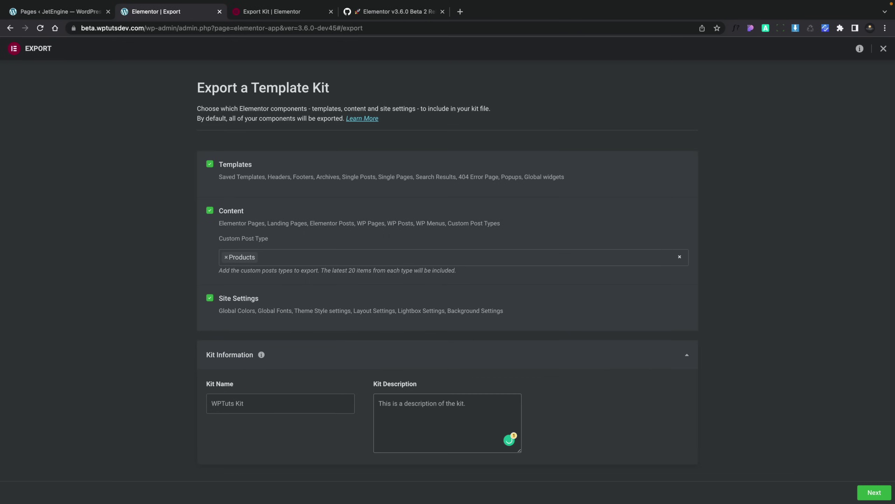
left_click(293, 257)
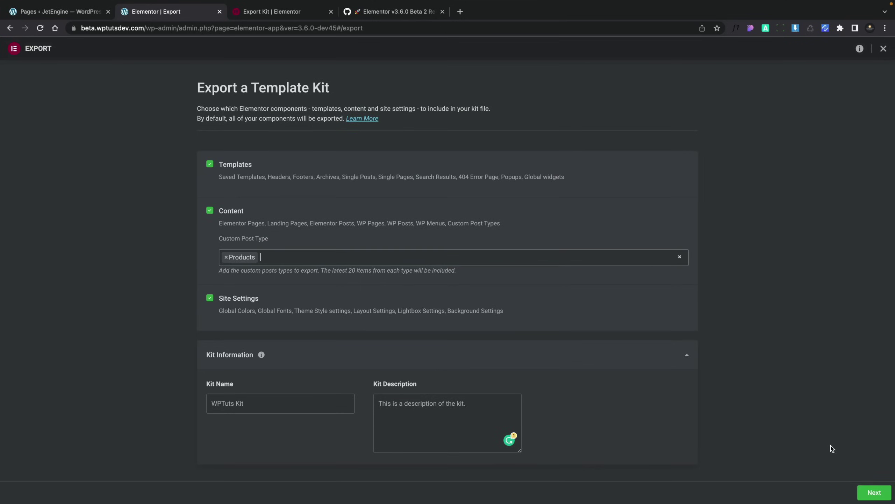
left_click(871, 494)
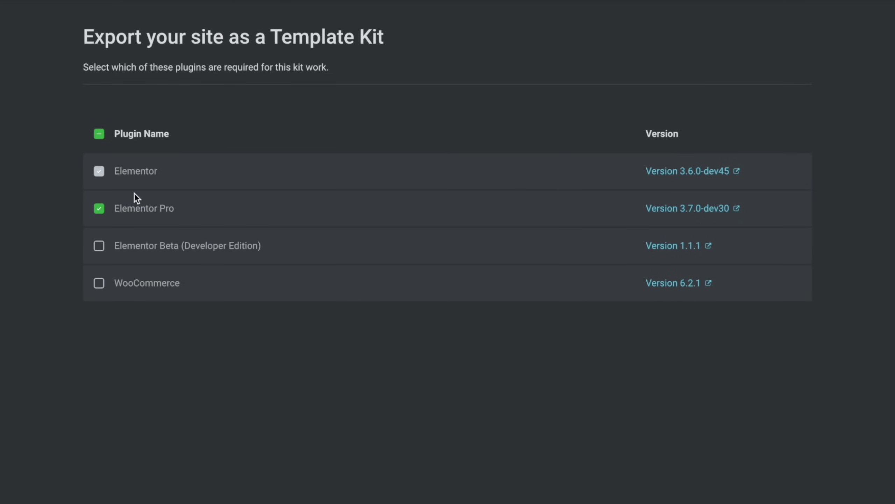
Mark WooCommerce as required, create elementor-kit.zip, and close the exporter
left_click(99, 283)
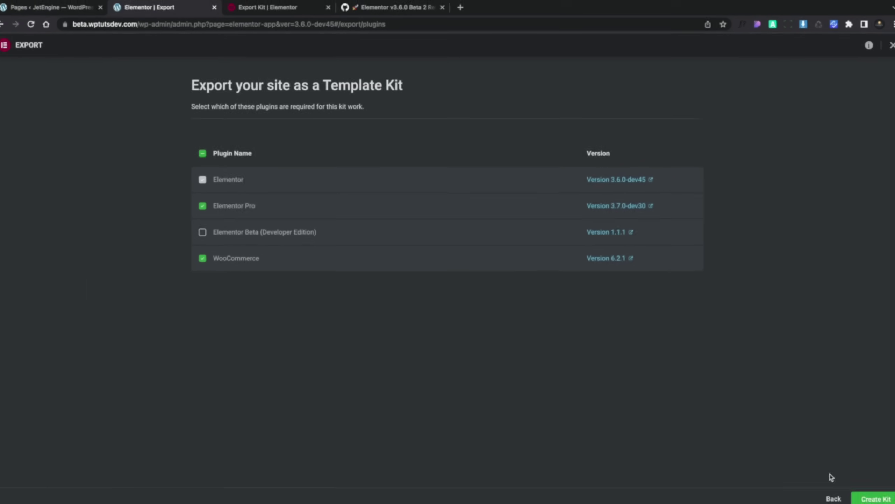
left_click(862, 493)
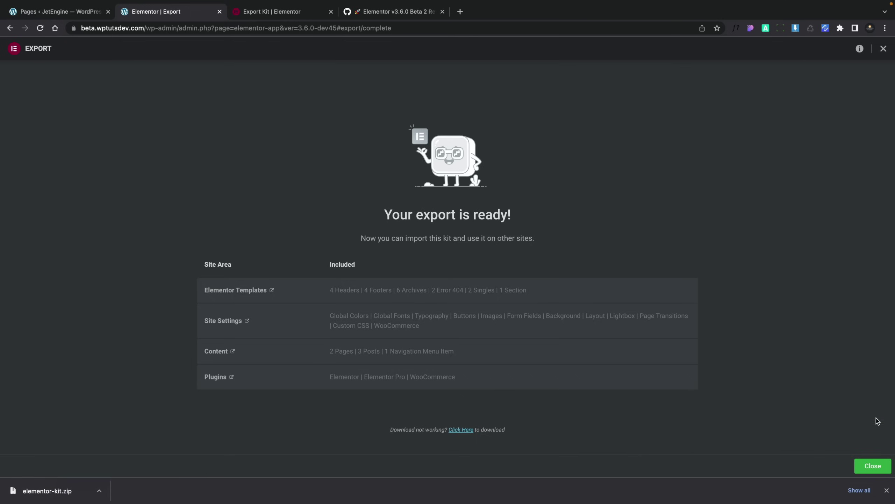
left_click(871, 464)
mouse_move(32, 259)
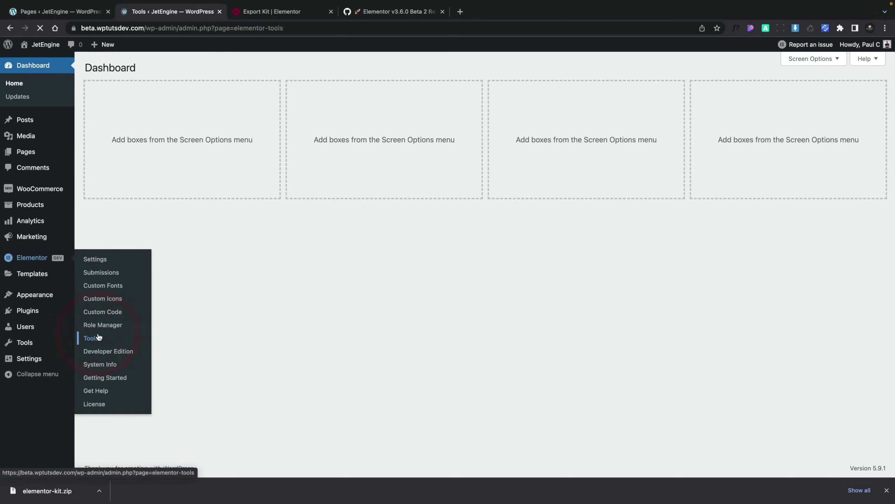
Start a kit import and upload elementor-kit.zip from the download bar to the importer
left_click(349, 100)
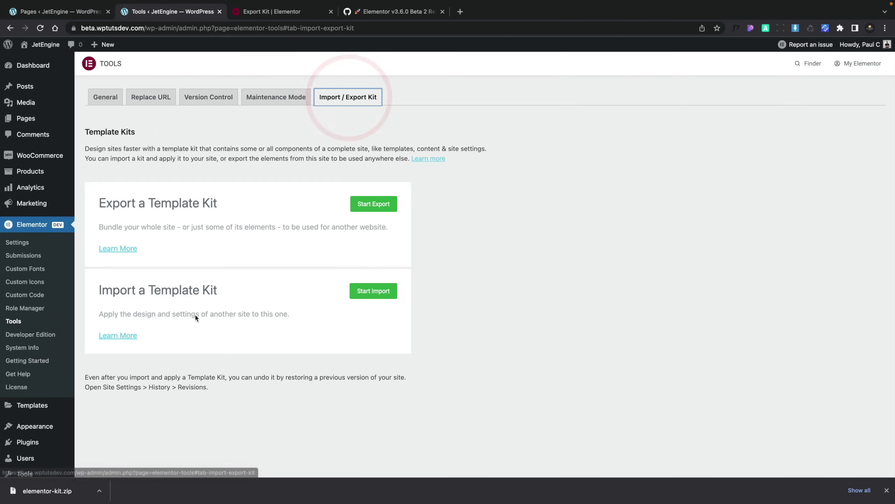
left_click(368, 298)
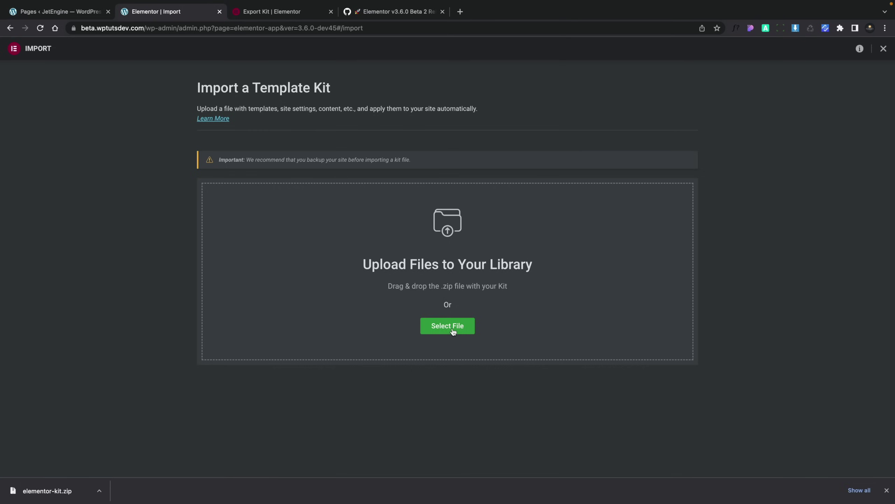
left_click_drag(20, 495, 409, 284)
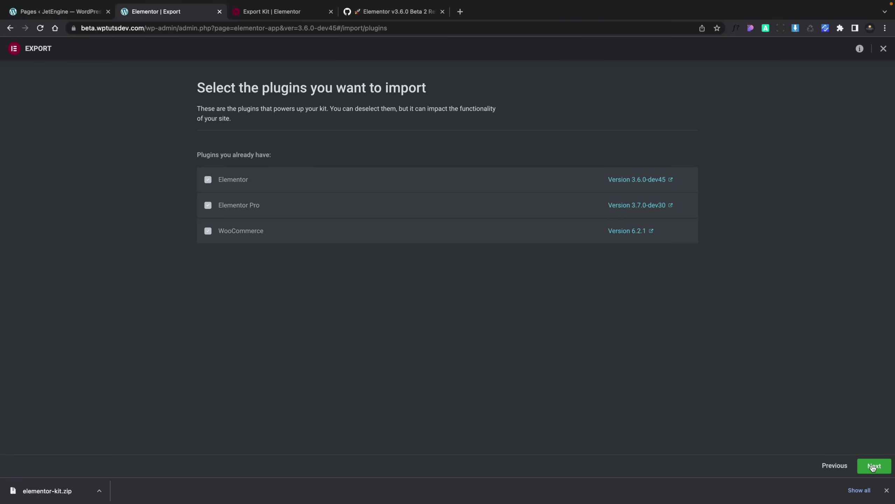
Import all kit parts and confirm replacing the overlapping templates to begin setup
left_click(873, 466)
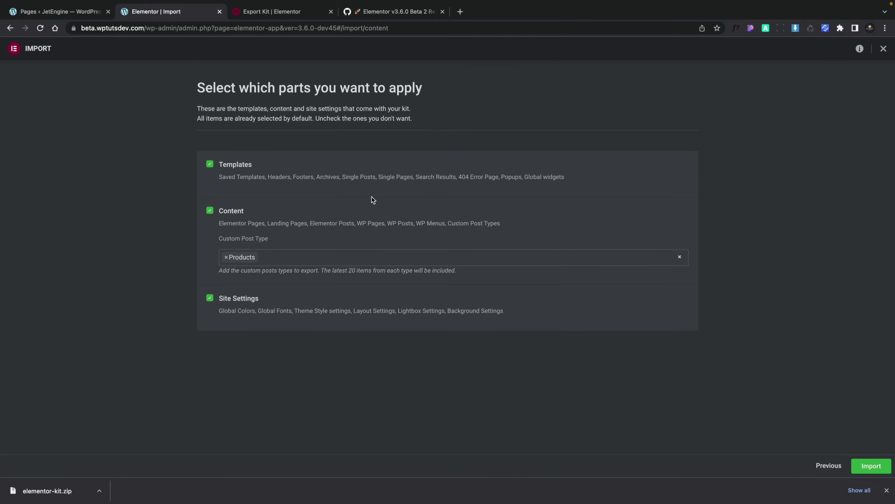
left_click(871, 466)
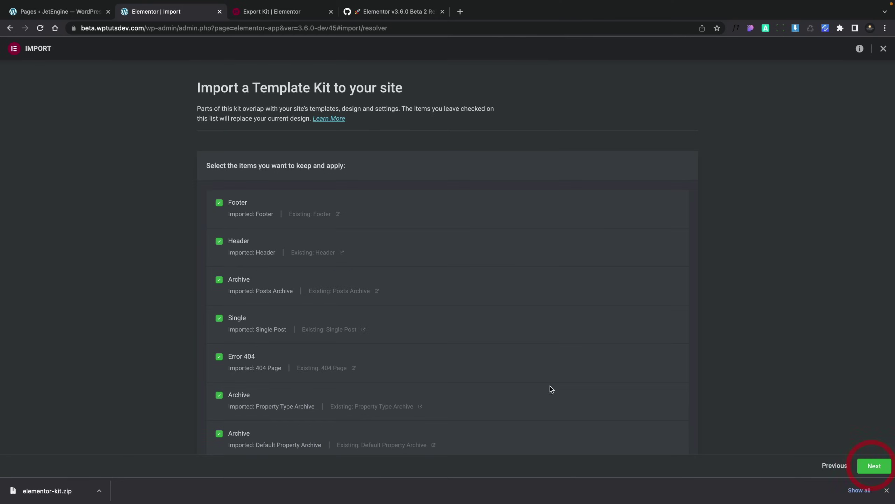
scroll(456, 354, "down", 1)
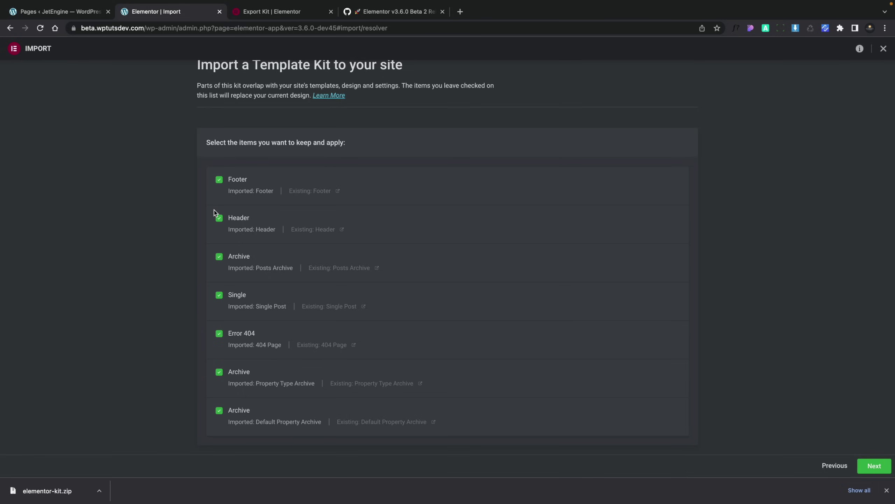
left_click(877, 466)
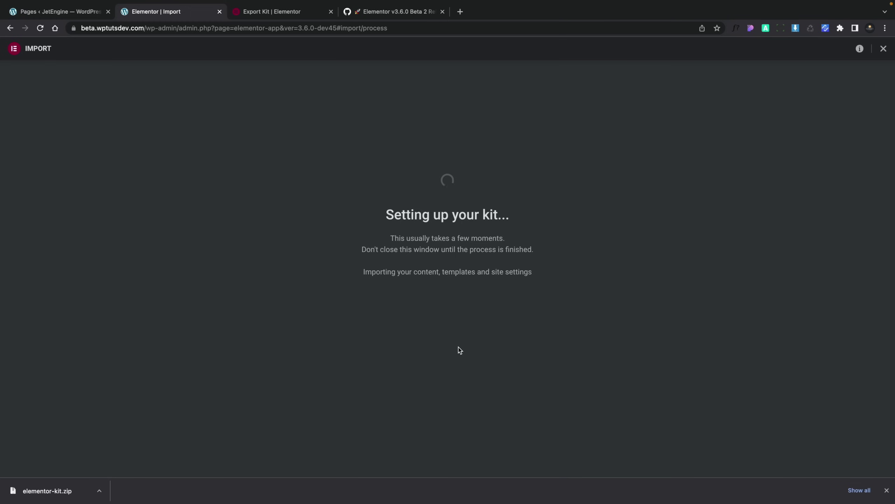